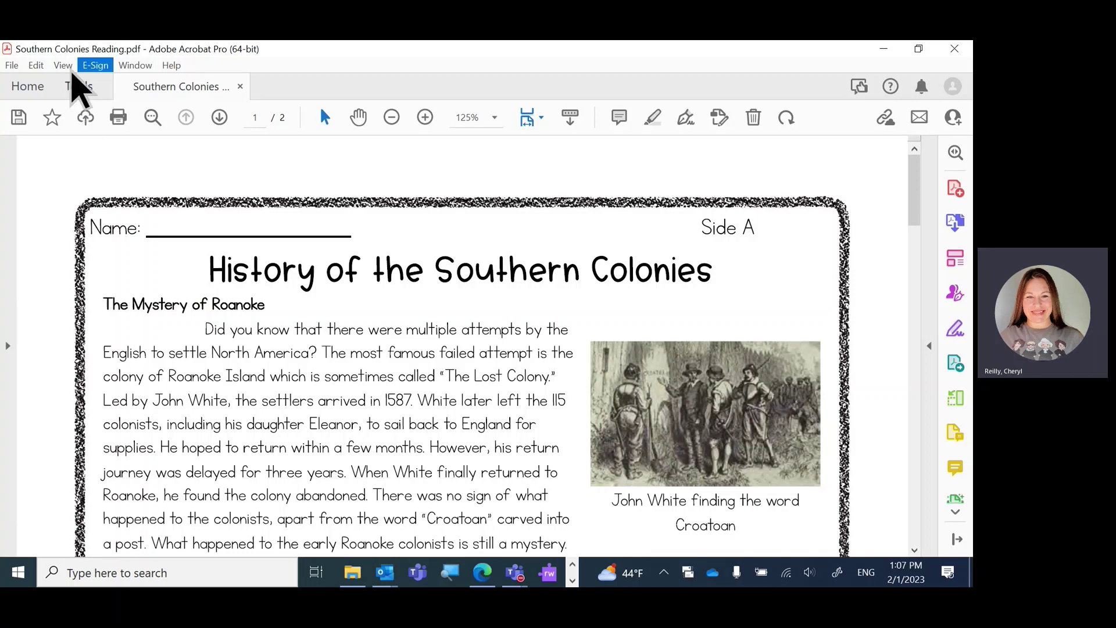
Activate Read Out Loud from the View menu in Acrobat
click(63, 66)
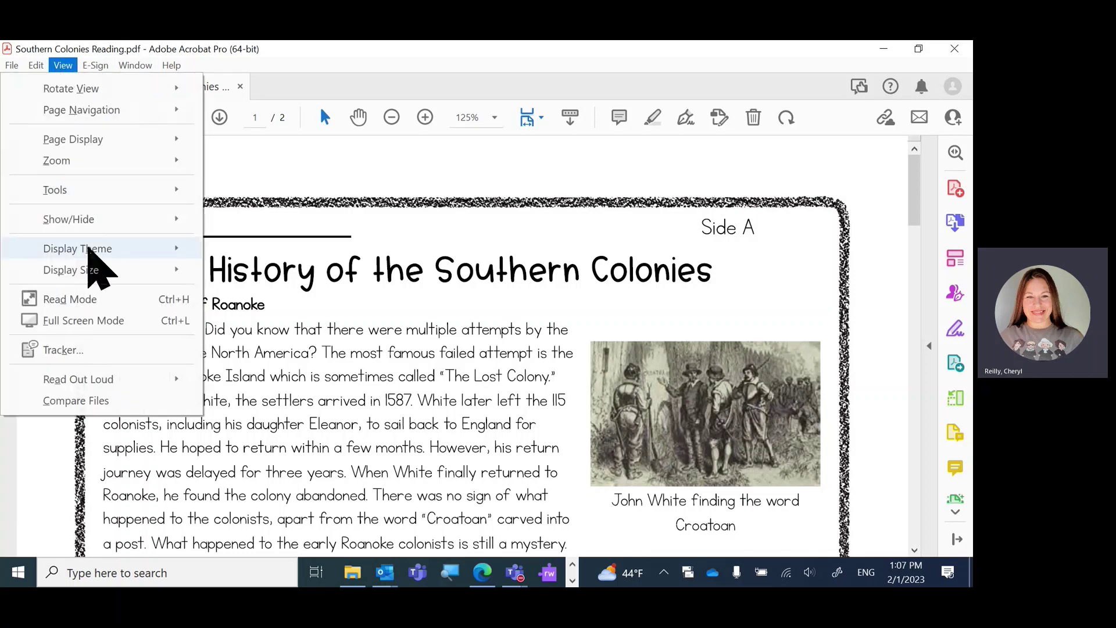
mouse_move(85, 379)
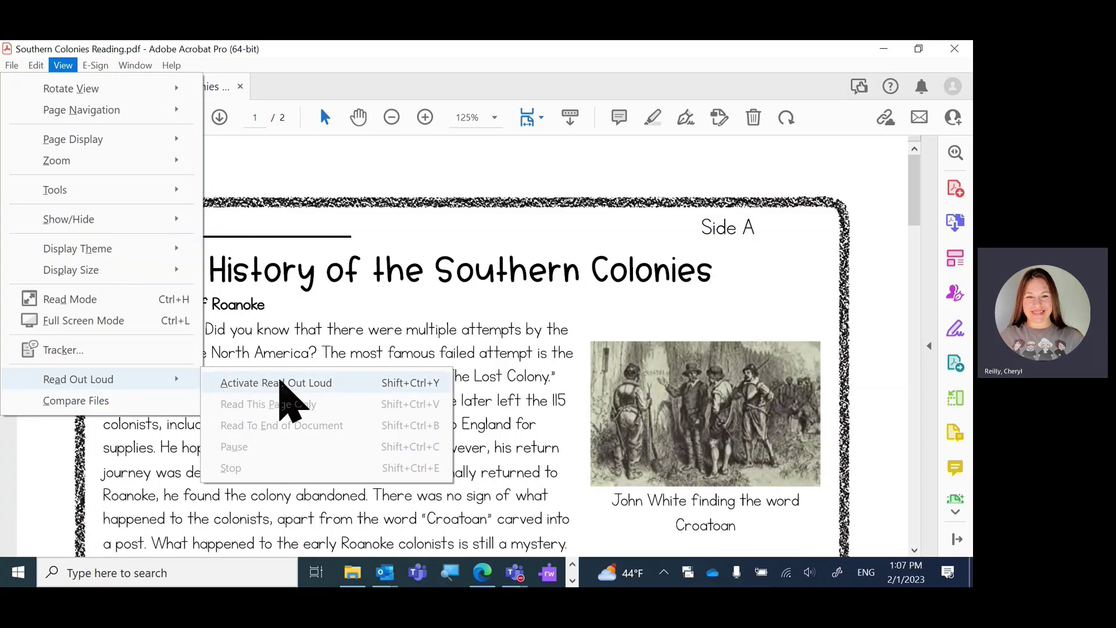
click(278, 381)
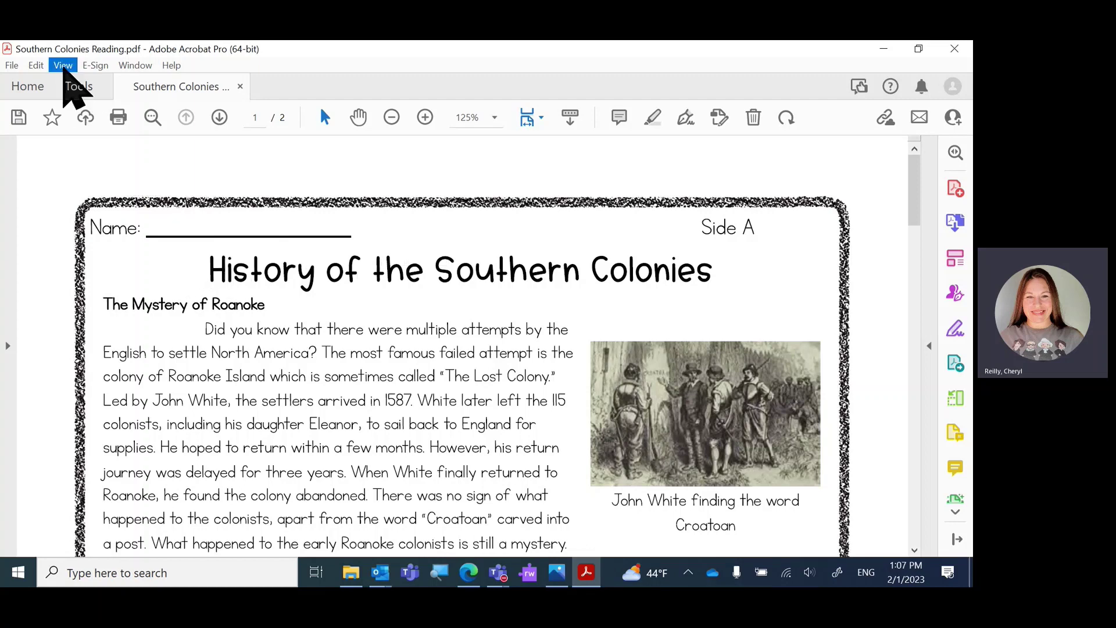
Have Read Out Loud read the Southern Colonies document to the end
click(64, 66)
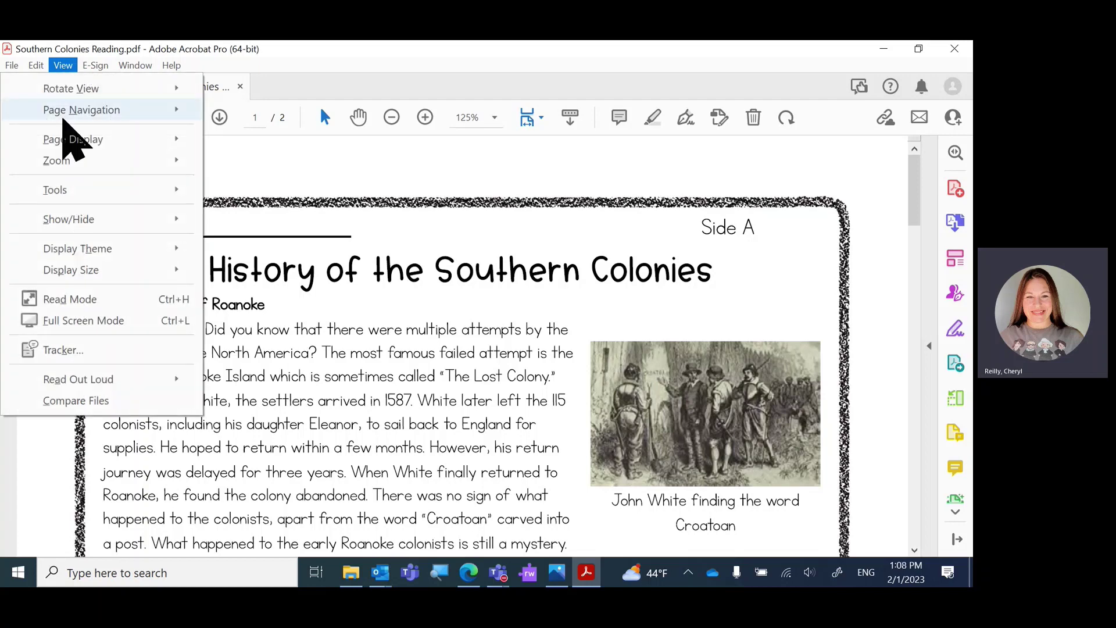
mouse_move(111, 379)
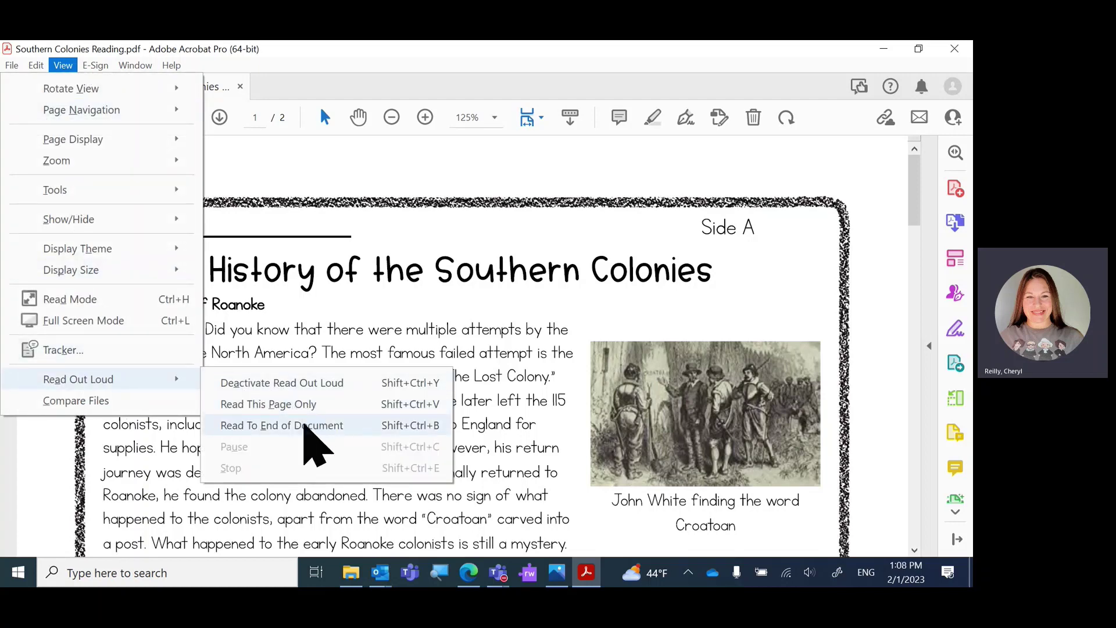
click(304, 428)
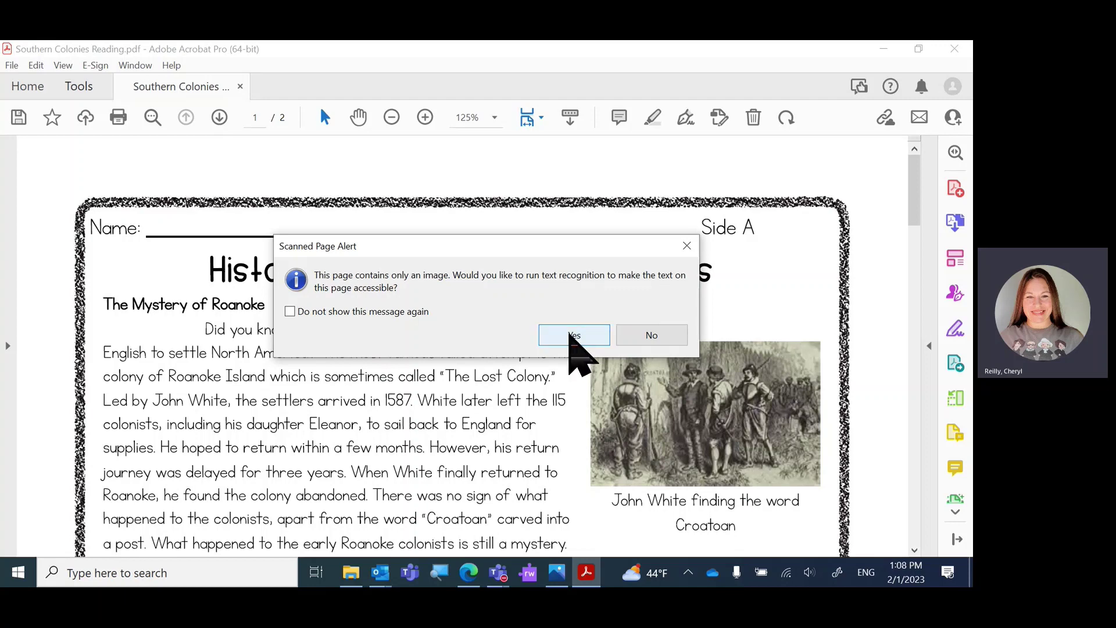
Run English (US) text recognition on all pages, then restart Read Out Loud on the recognized text
click(571, 335)
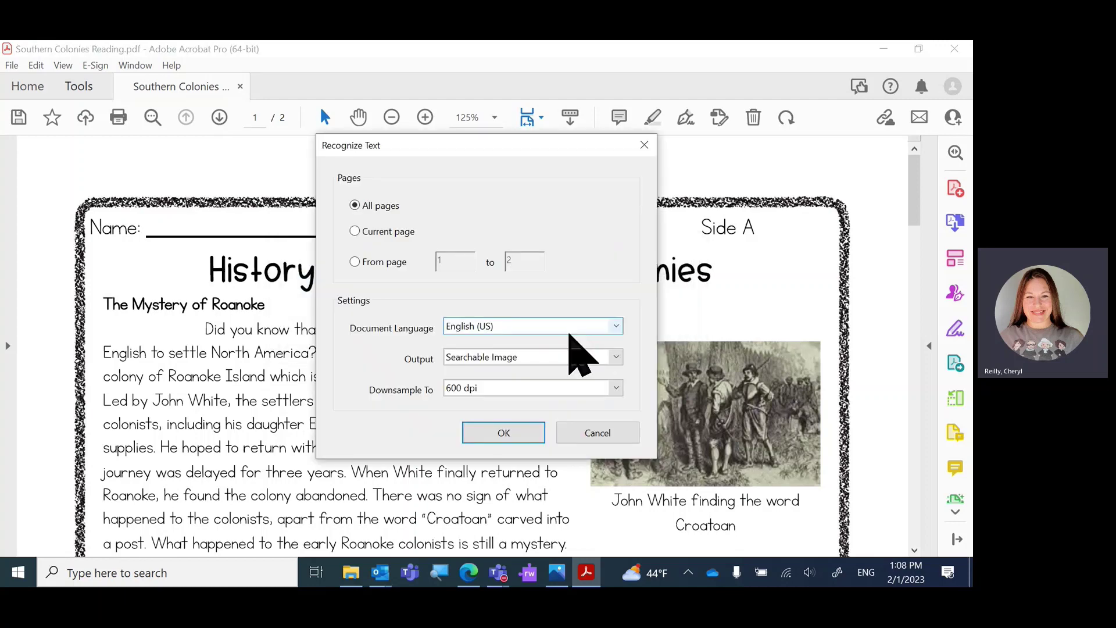
click(502, 433)
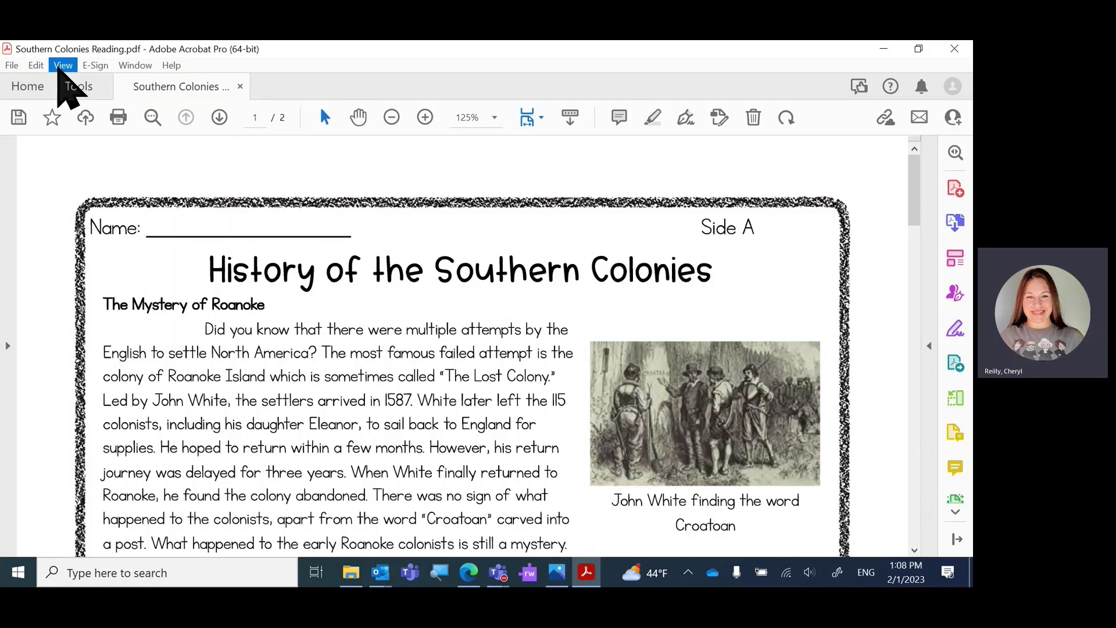
click(60, 67)
mouse_move(120, 379)
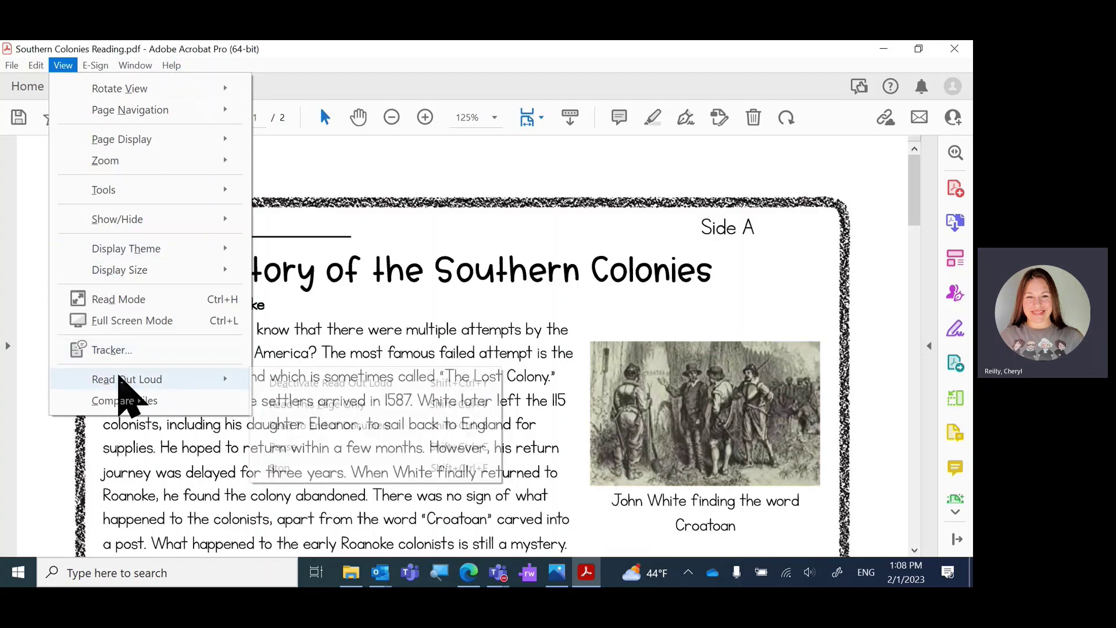
click(331, 384)
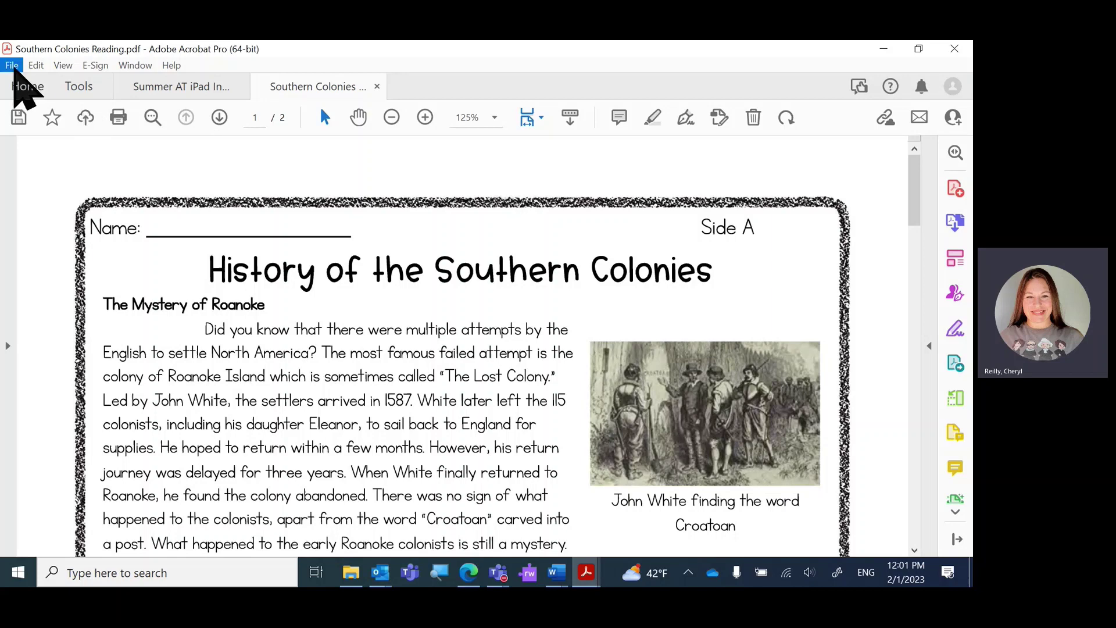
Save the PDF as a Word Document (*.docx) in the MICROSOFT OFFICE folder
click(12, 66)
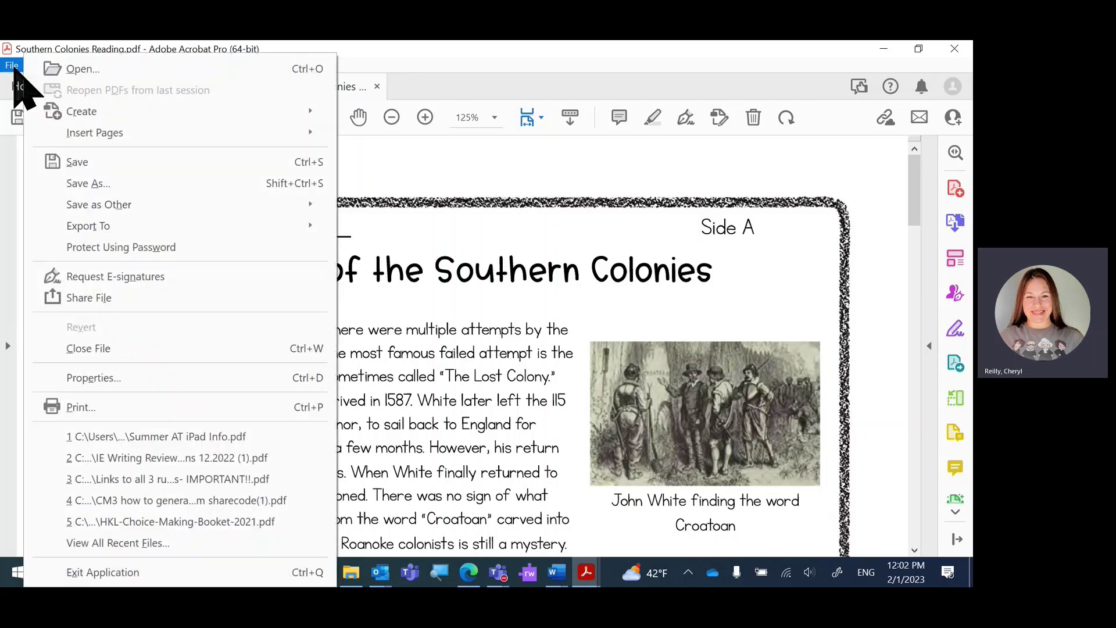
click(96, 184)
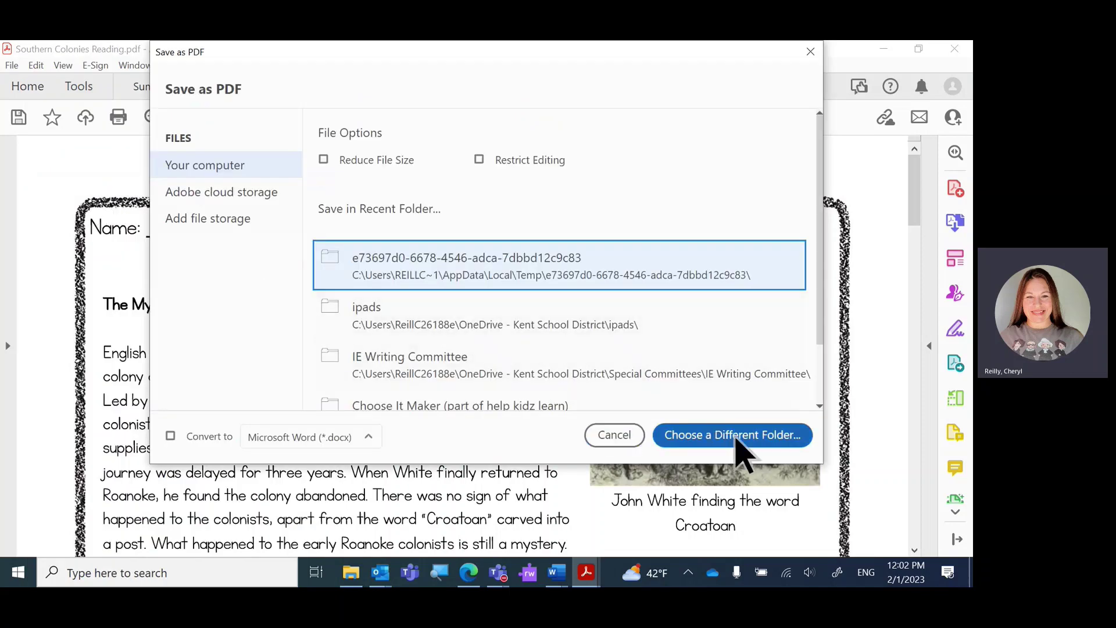
click(709, 441)
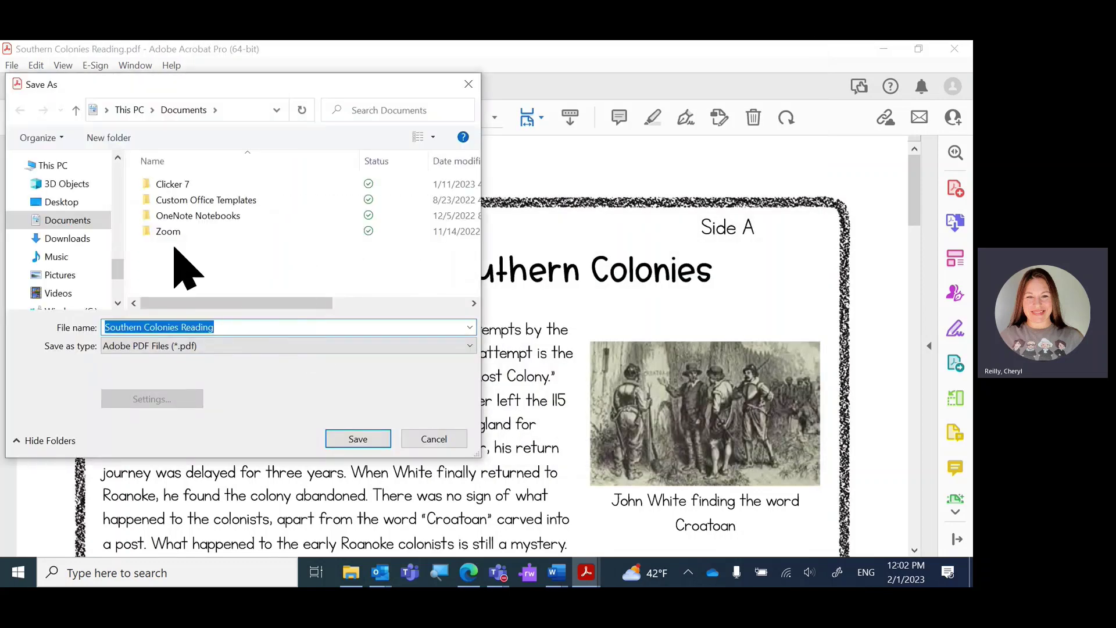
drag(116, 270, 117, 234)
click(76, 177)
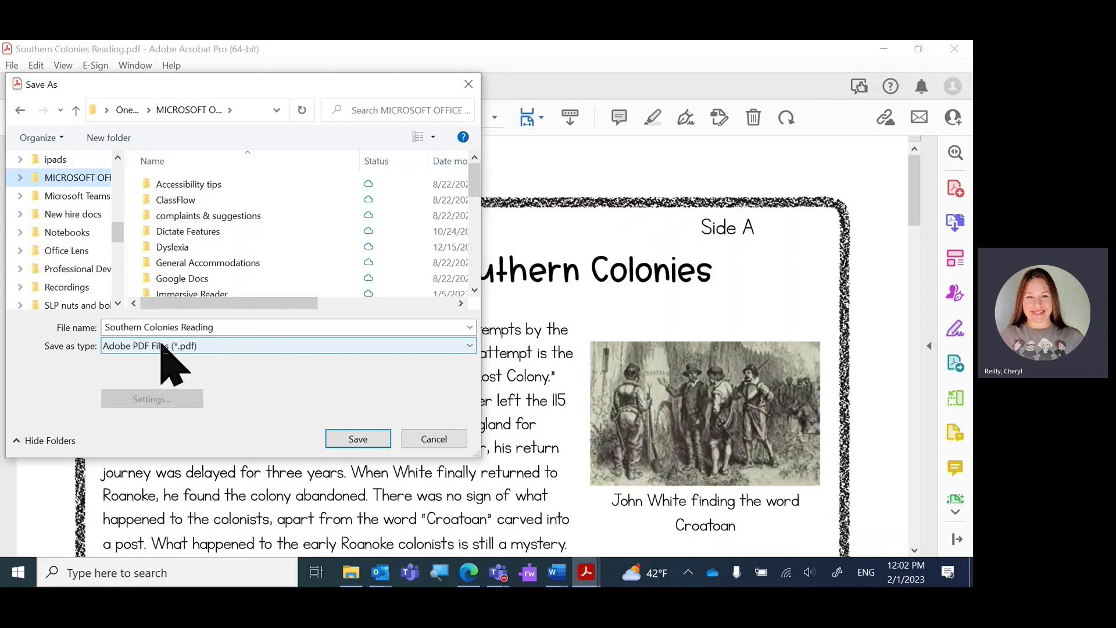
click(217, 347)
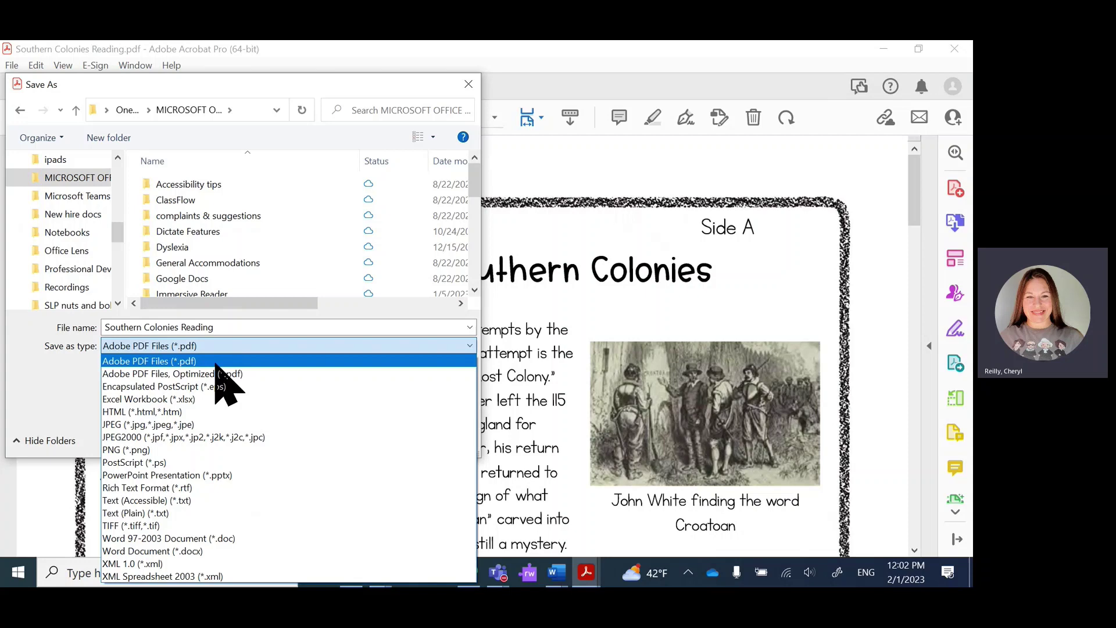
click(192, 551)
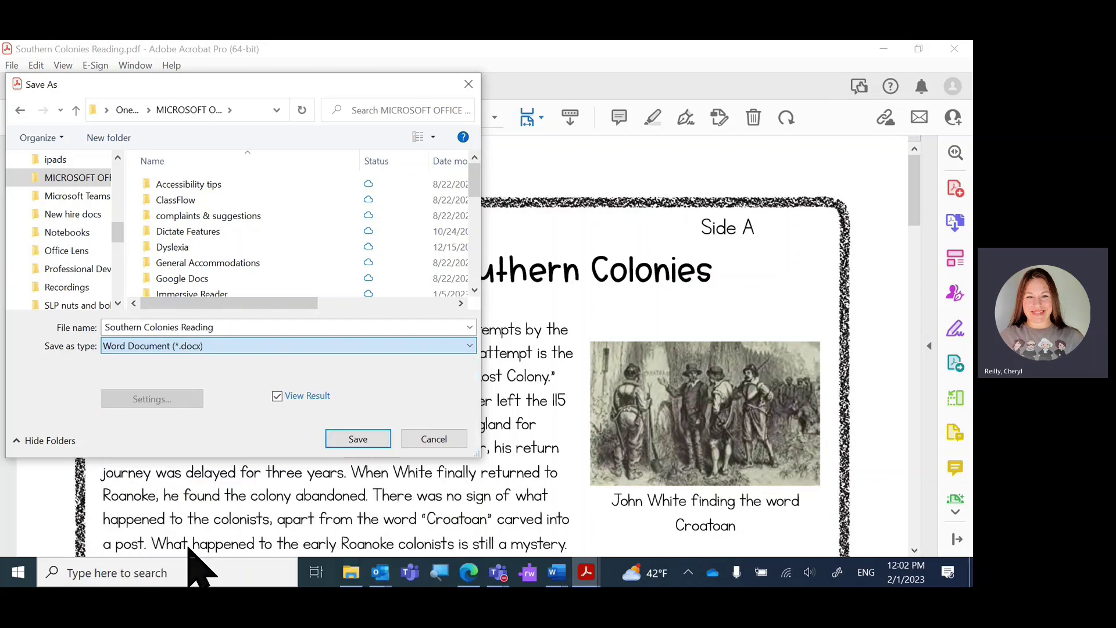
click(358, 439)
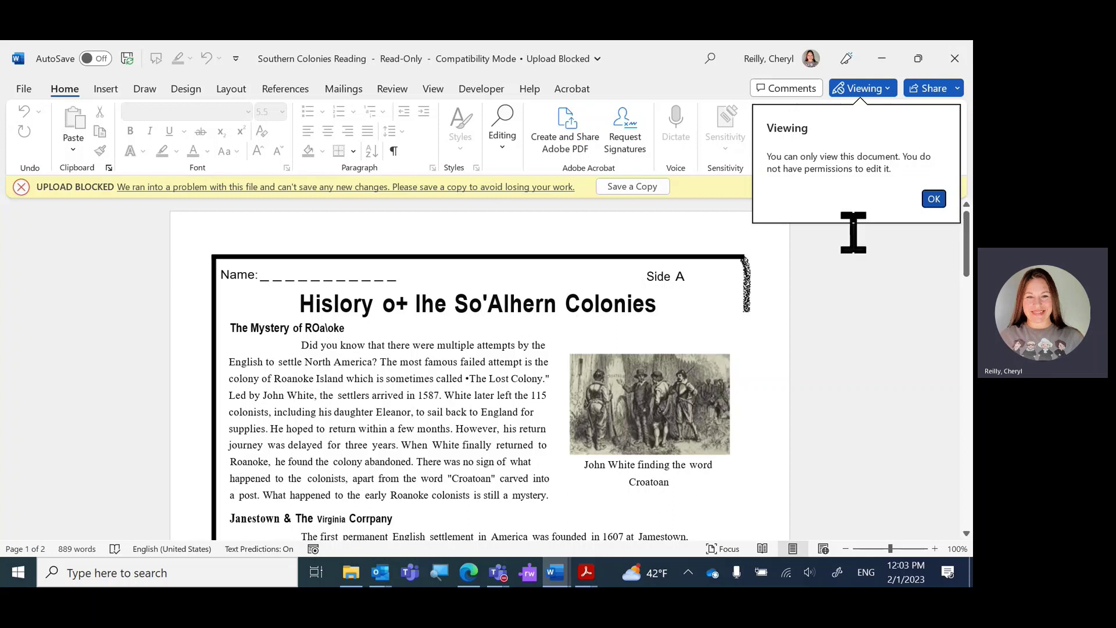
Dismiss the view-only notice, attempt to fix the garbled title, then choose Save a Copy
click(932, 199)
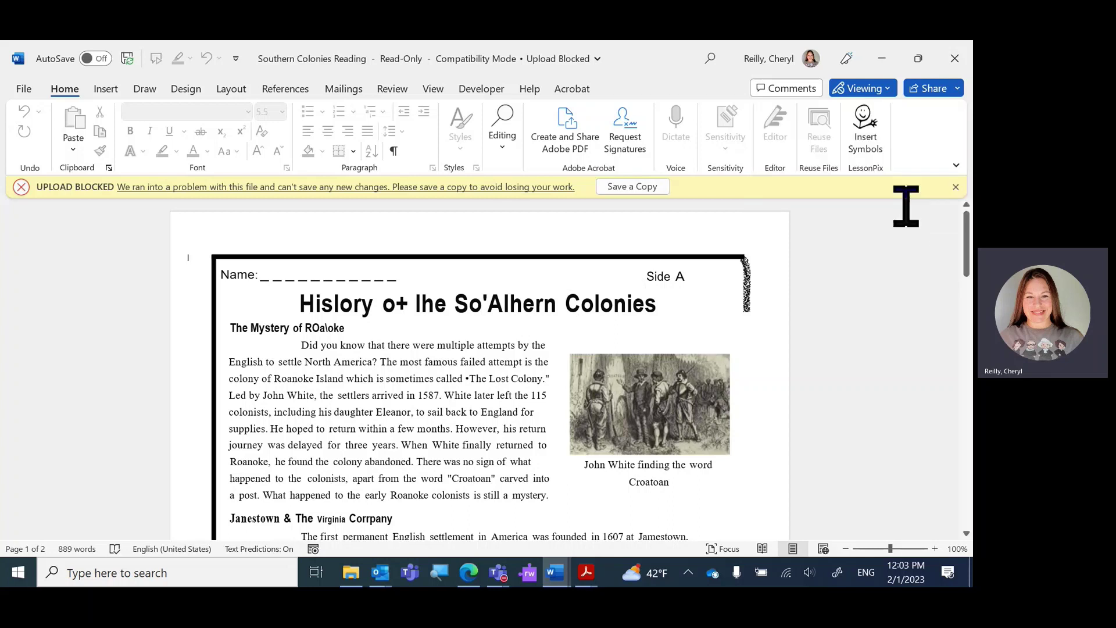
click(472, 300)
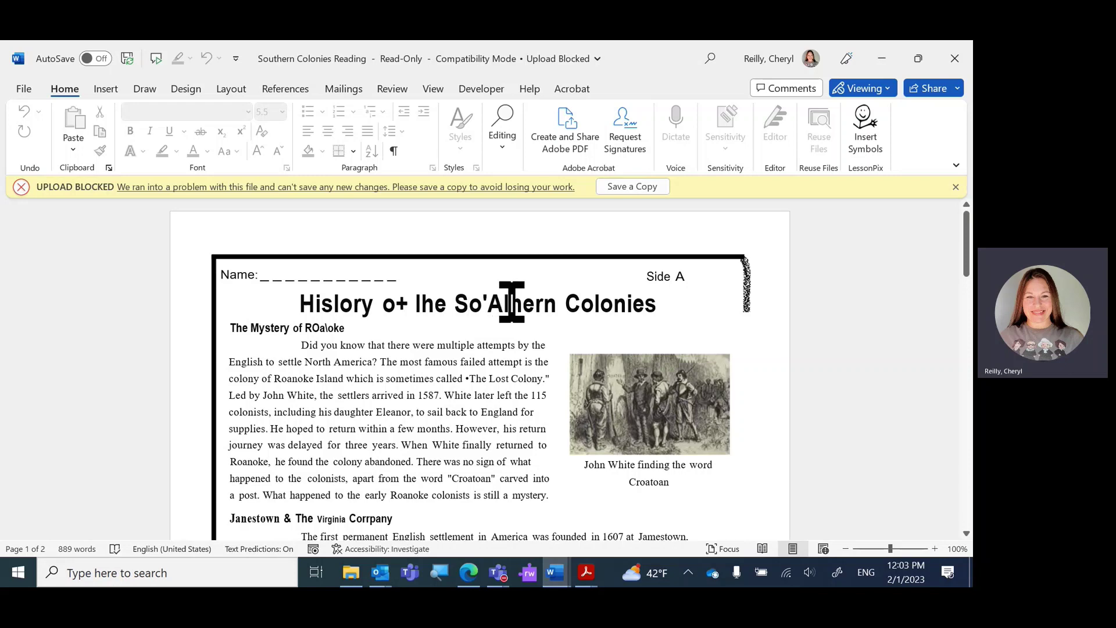
key(Delete)
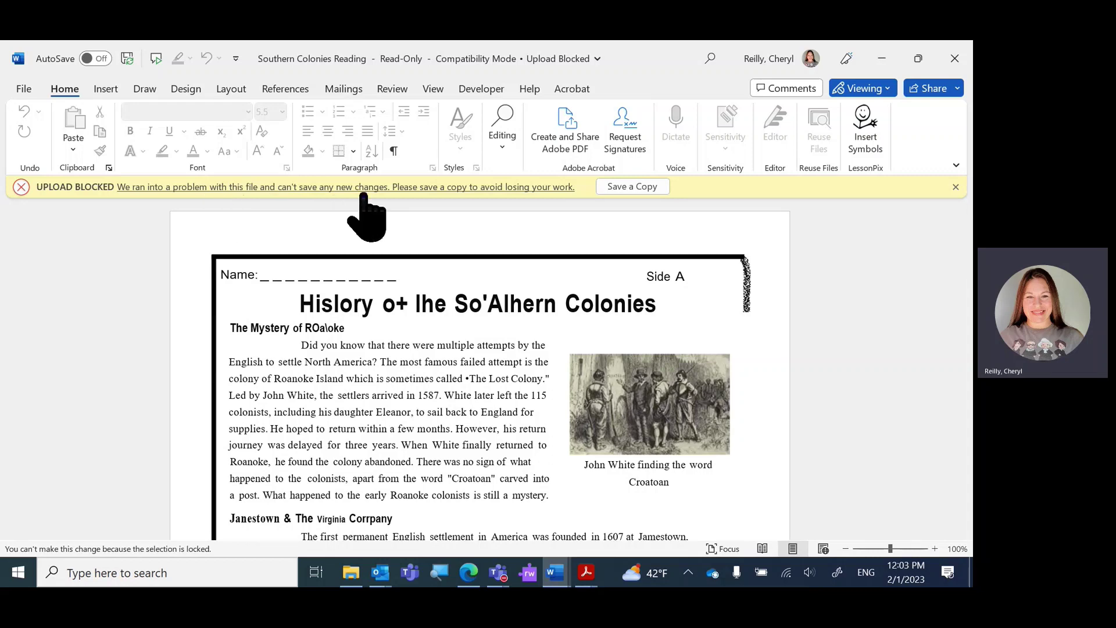
click(649, 187)
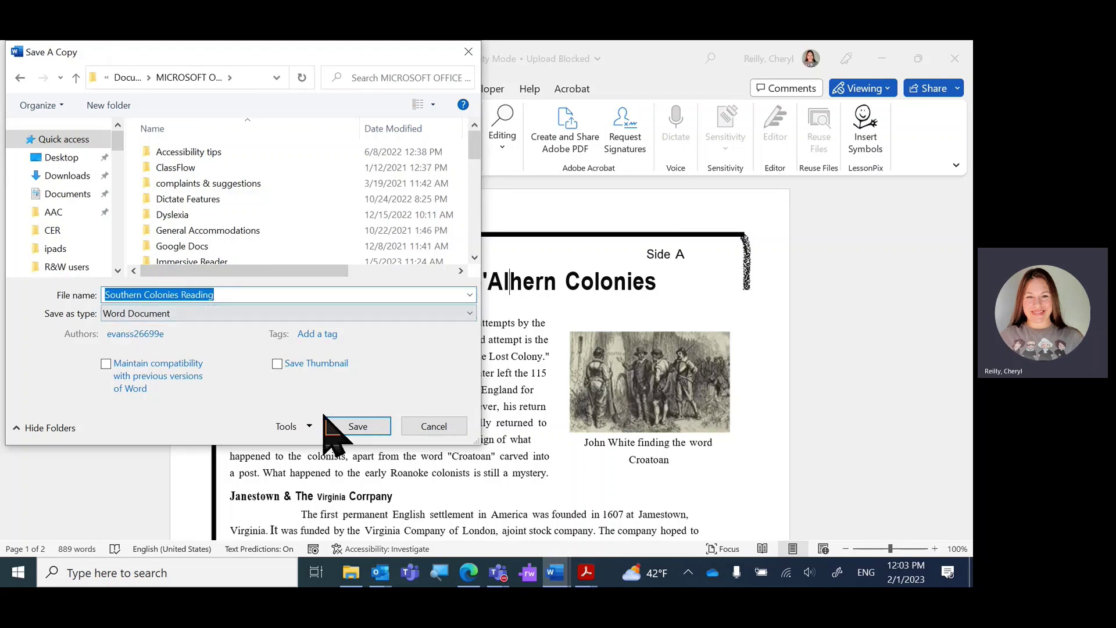
Save the copy as Word document 'Southern Colonies Reading 2' and accept the newest-format upgrade
click(354, 429)
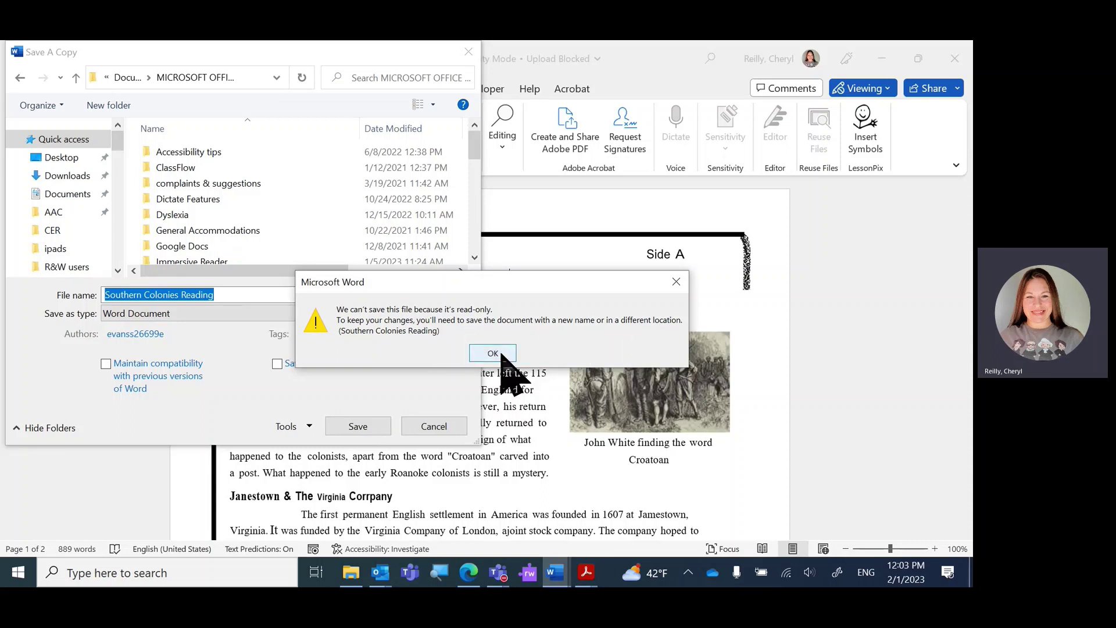
click(501, 355)
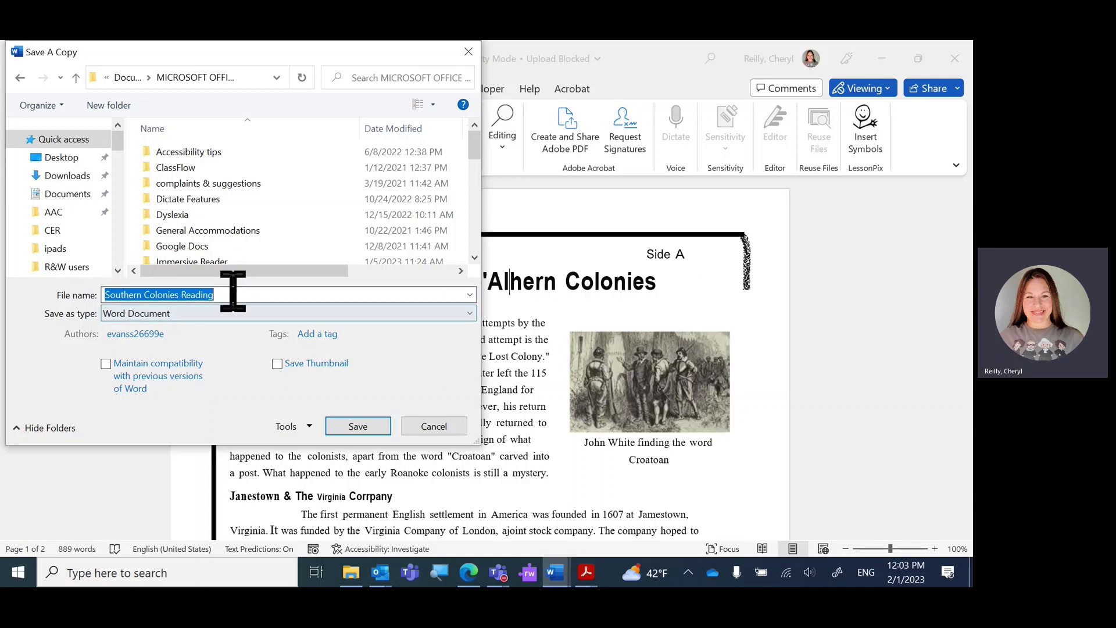
click(234, 294)
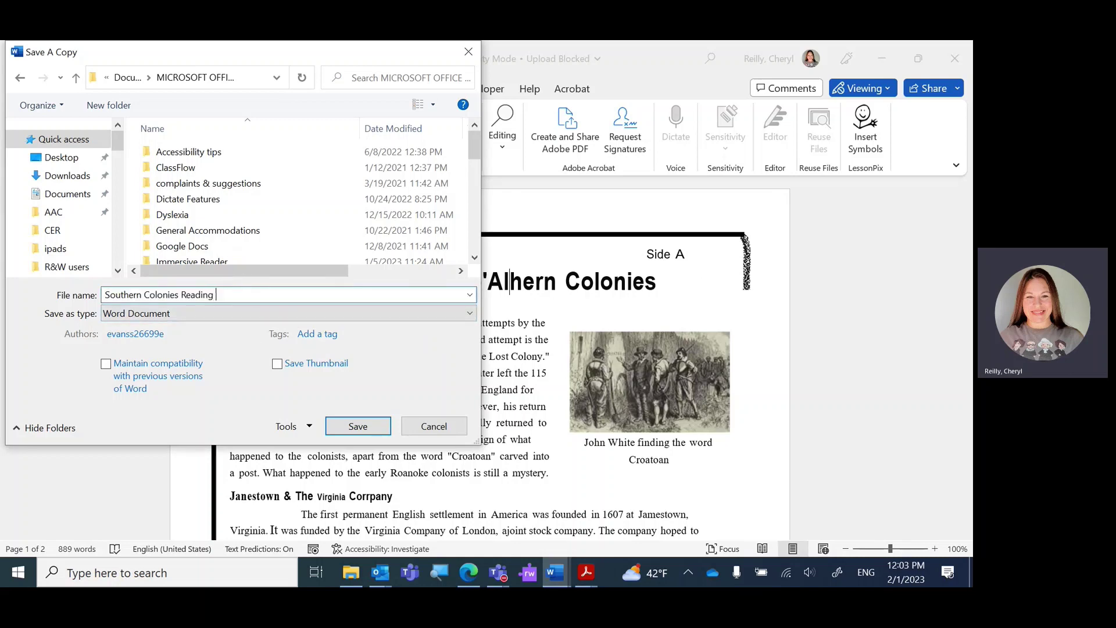
text(2)
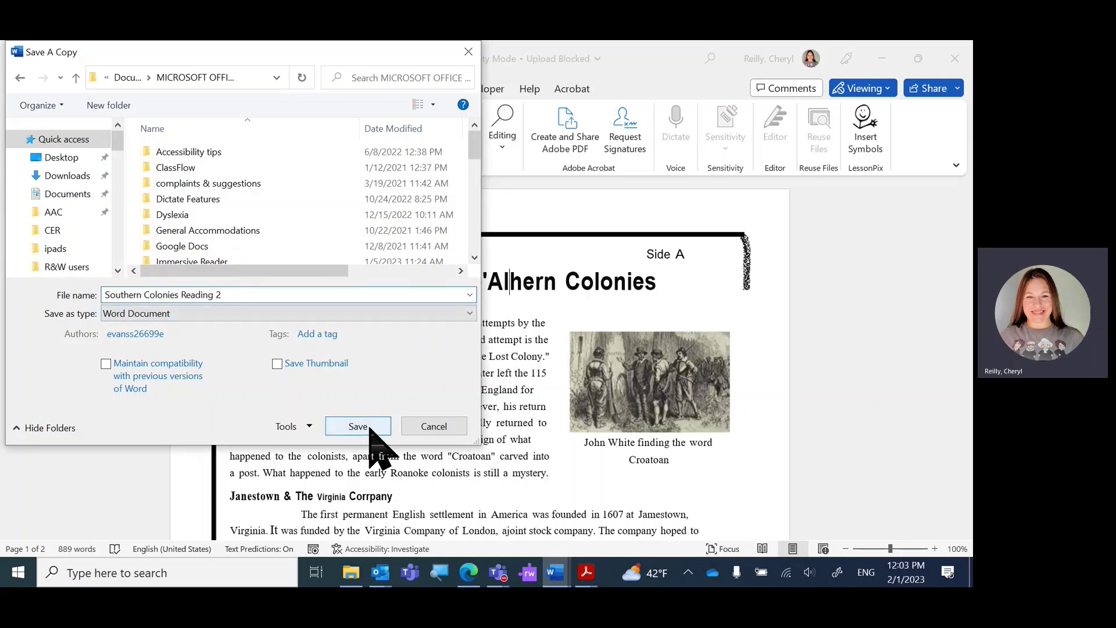
click(370, 430)
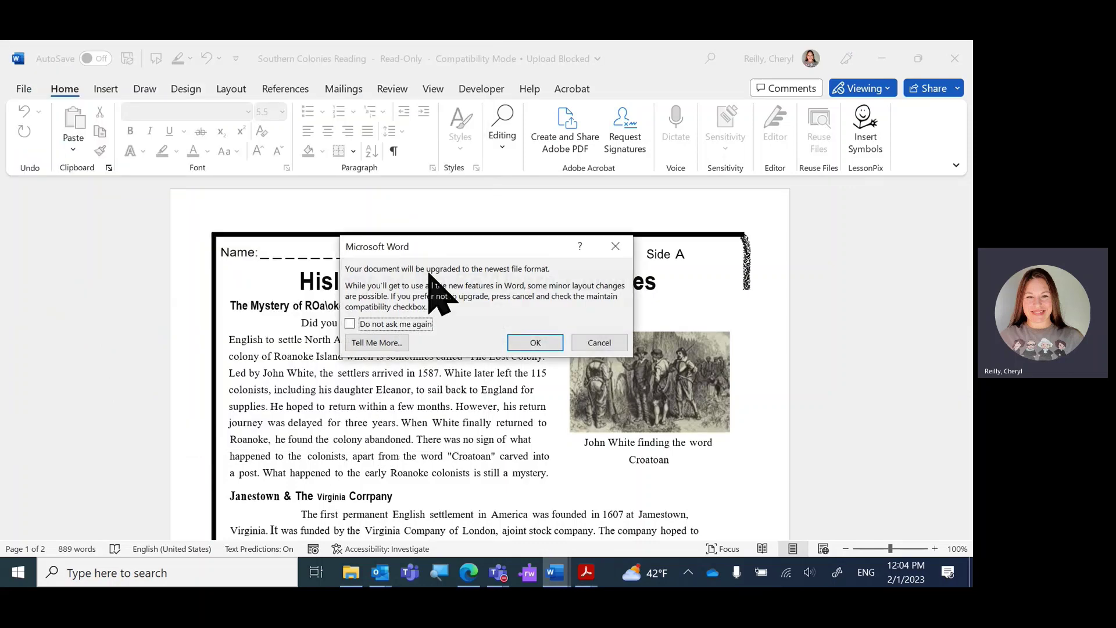
click(534, 343)
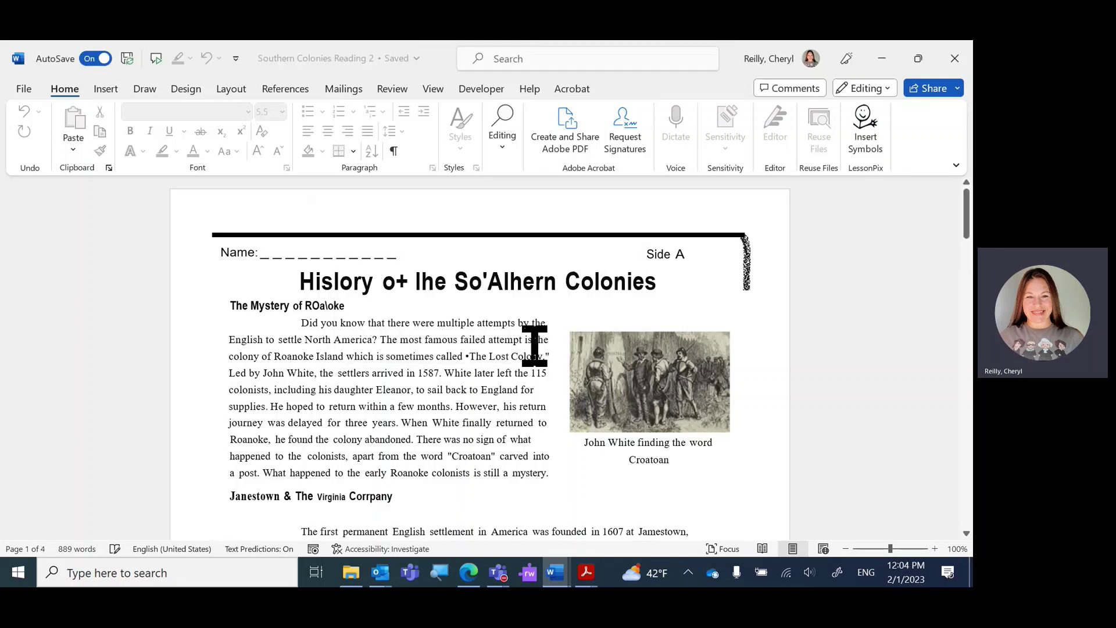
Replace the garbled title characters with 'ut' so it reads 'History of the Southern Colonies'
drag(485, 281, 508, 280)
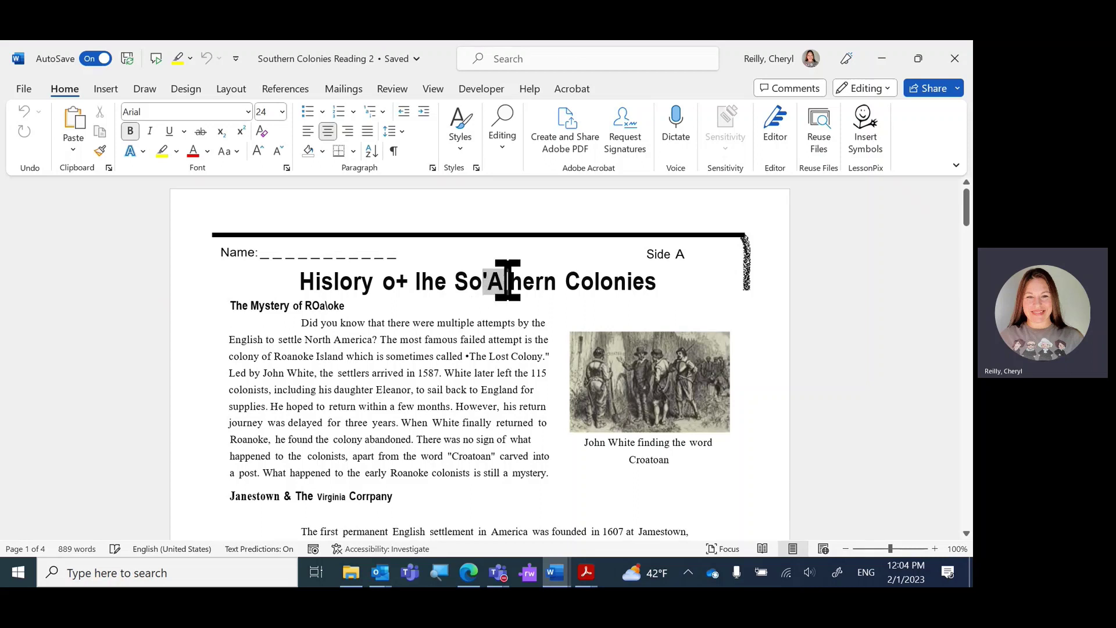
text(ut)
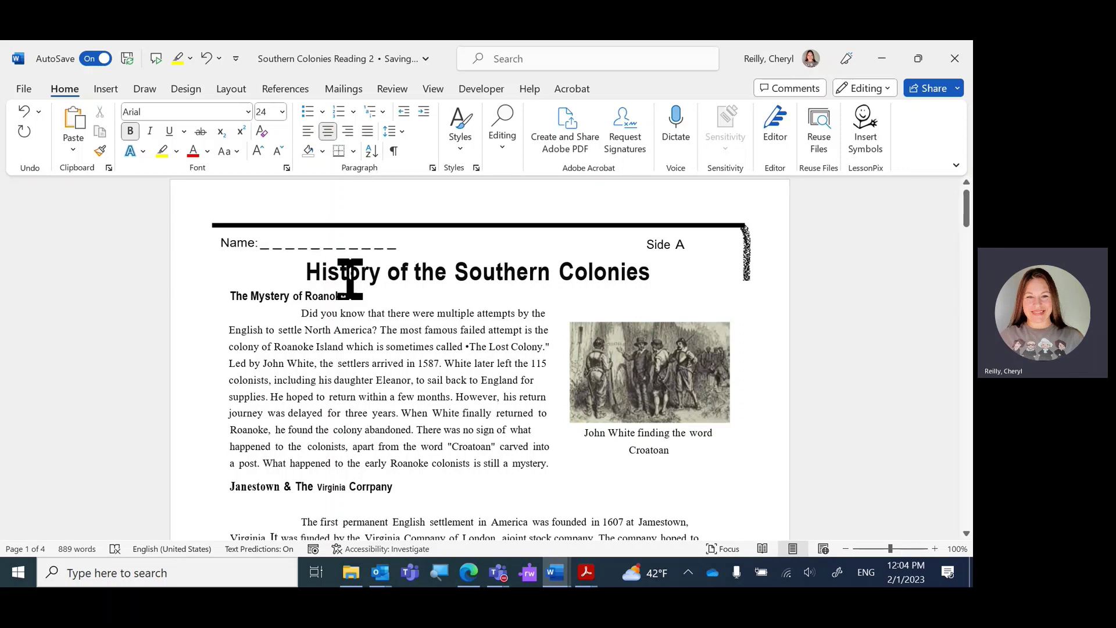
Read the opening paragraph with Review > Read Aloud, trying pause, play, previous and voice settings, then pause
click(393, 90)
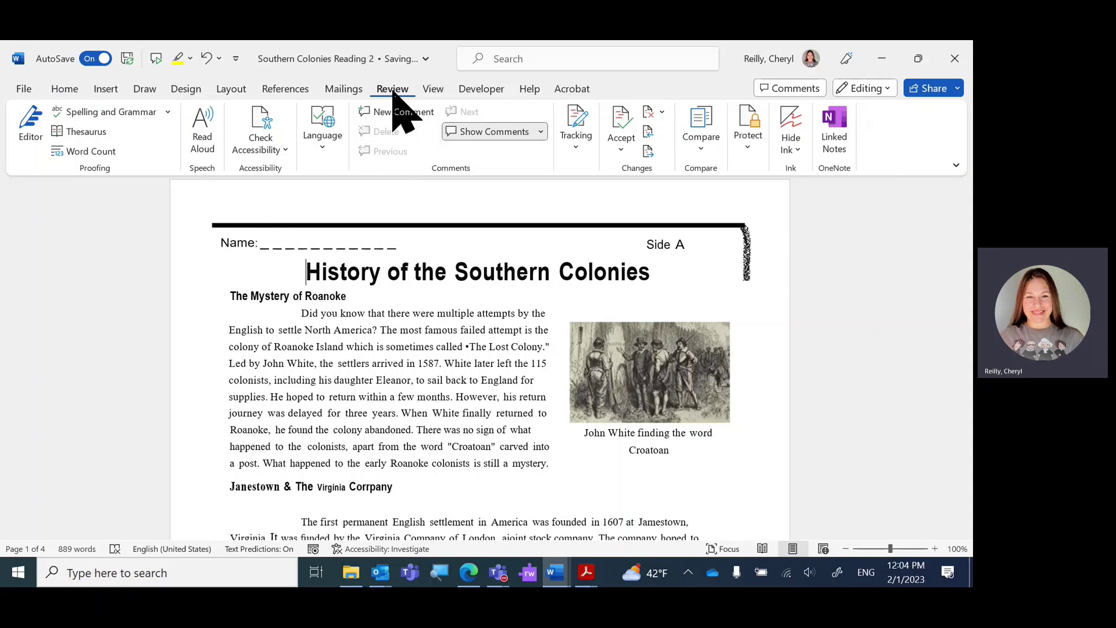
click(202, 140)
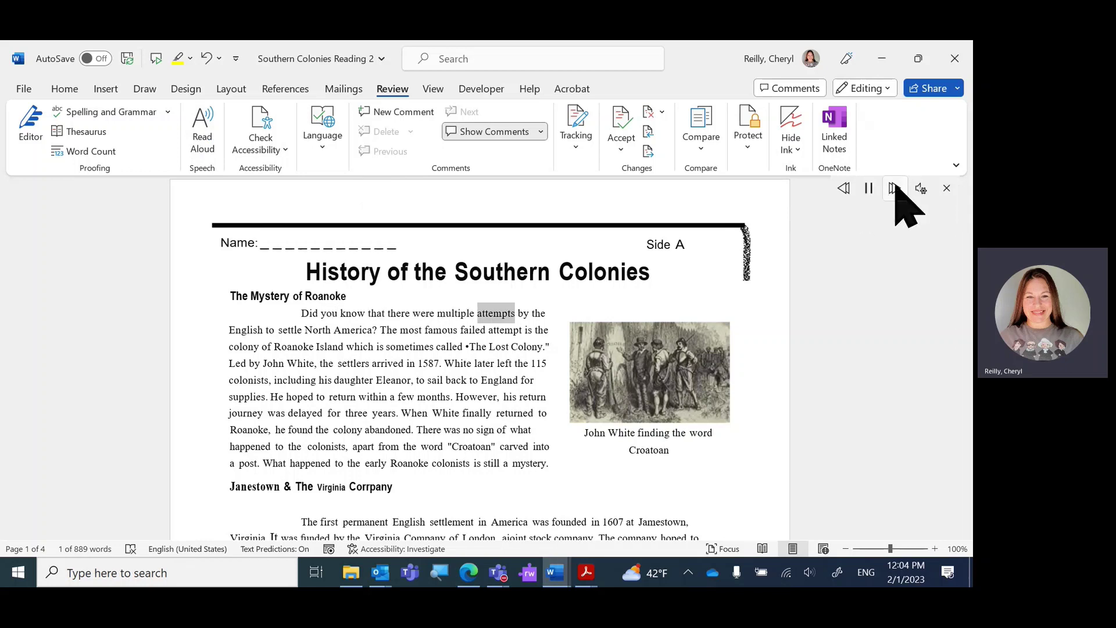
click(868, 188)
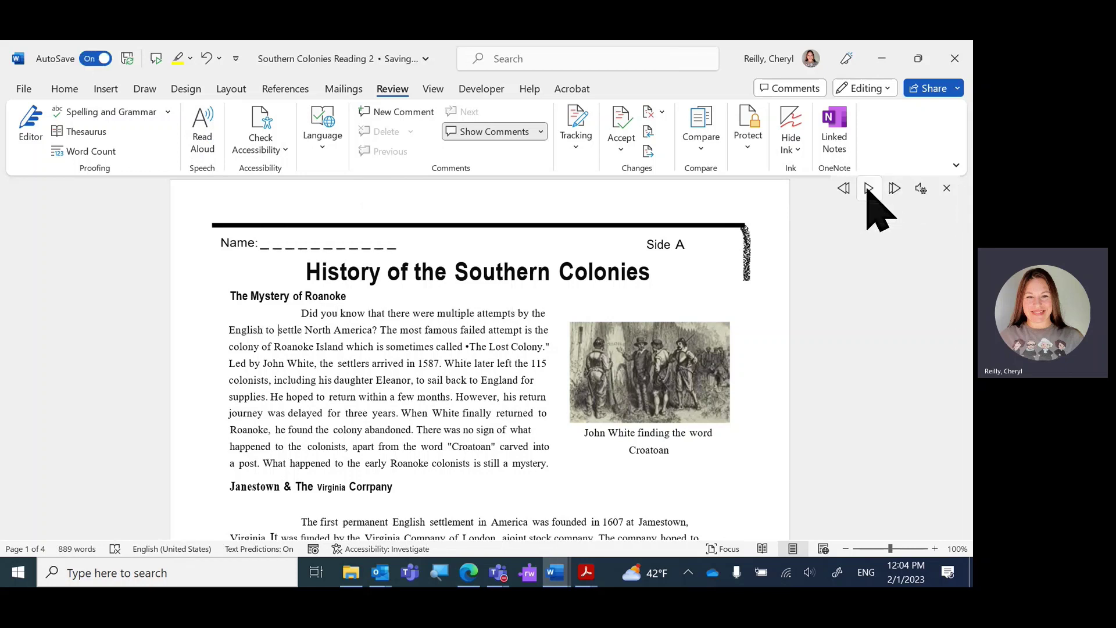
click(869, 189)
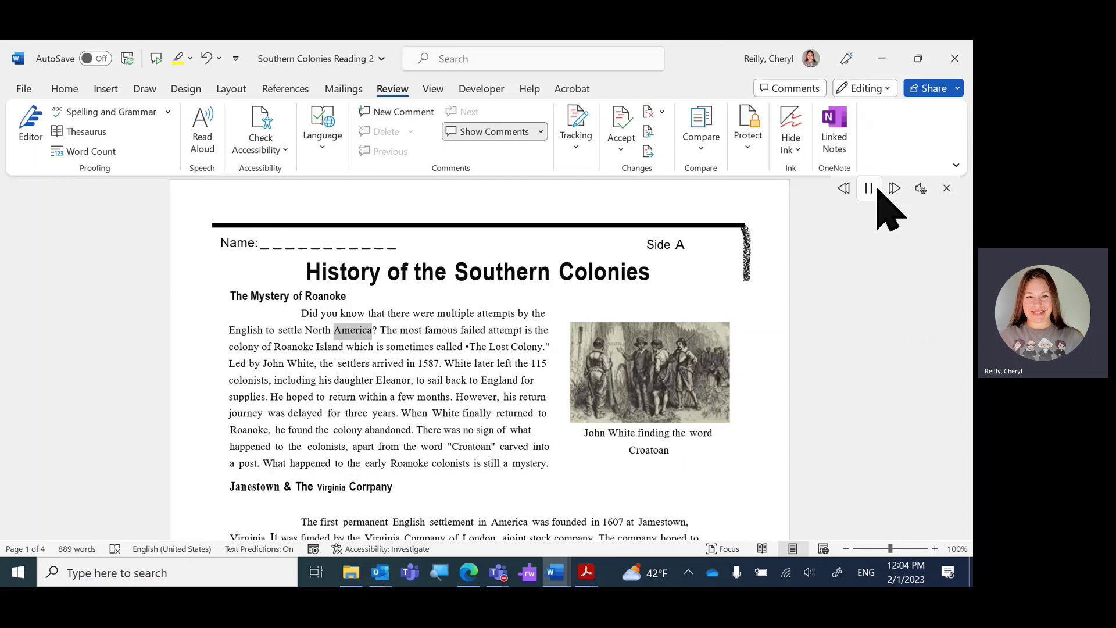
click(843, 188)
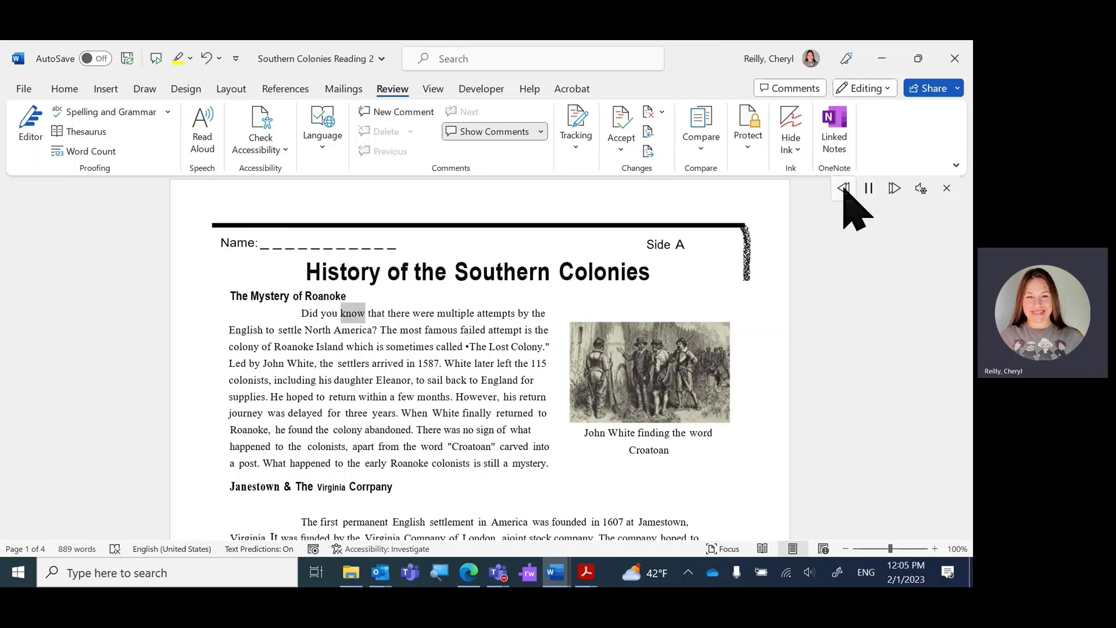
click(920, 188)
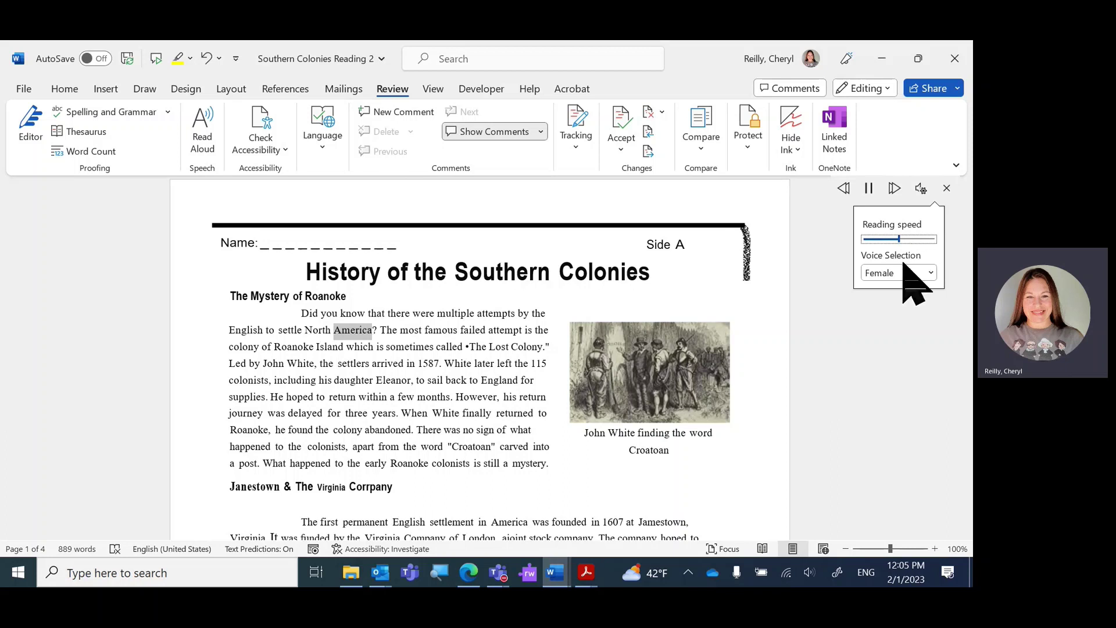
click(871, 189)
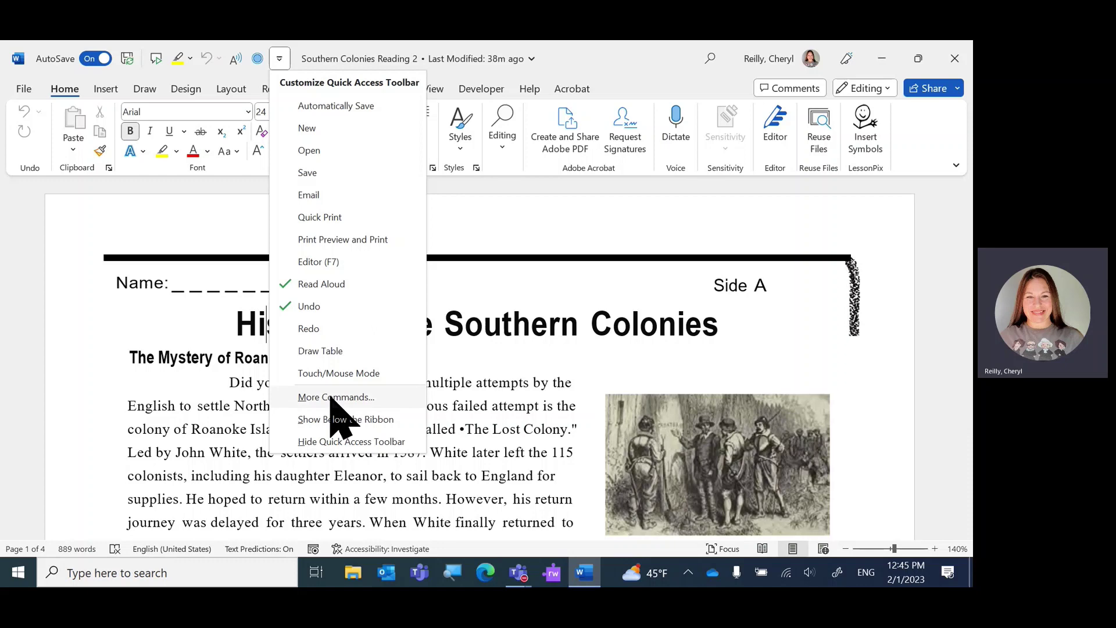
Remove Speak from the current Quick Access Toolbar commands under More Commands
click(331, 397)
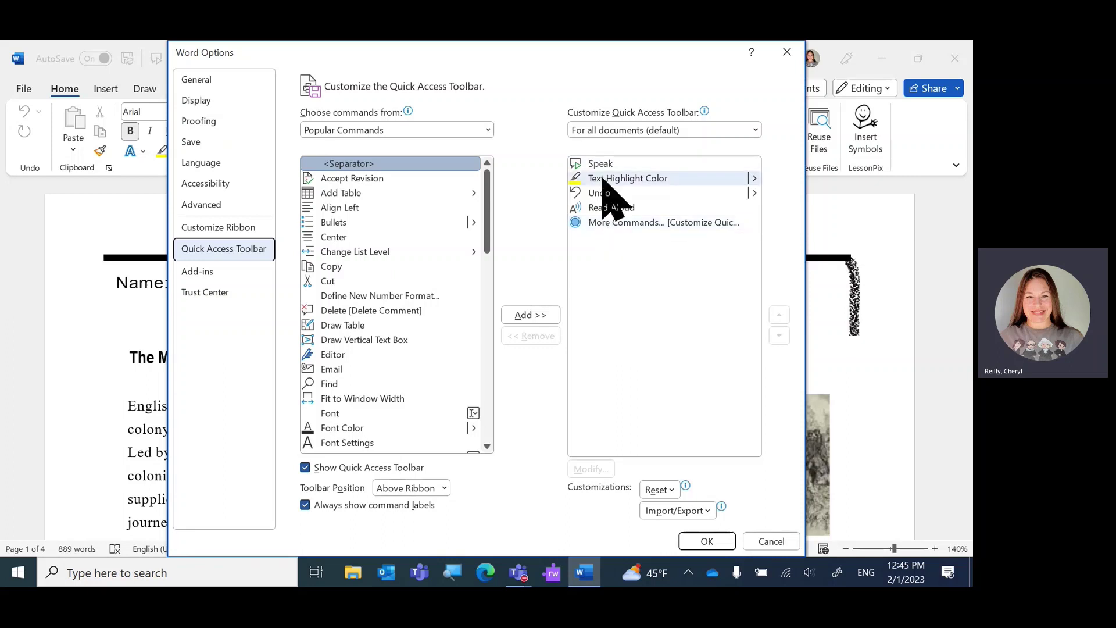
click(604, 165)
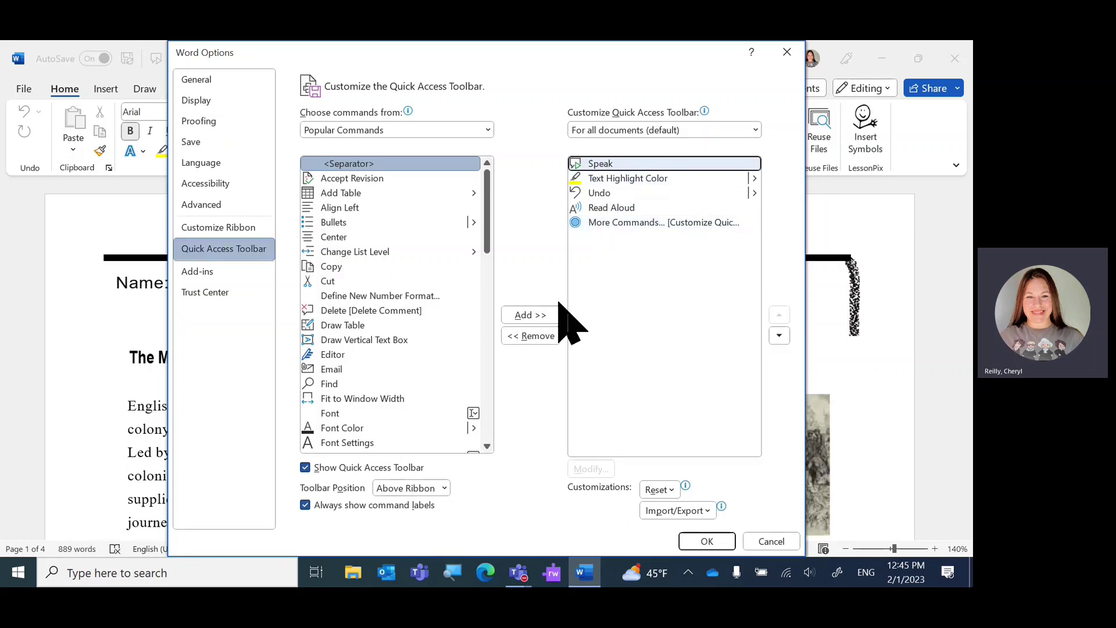
click(549, 336)
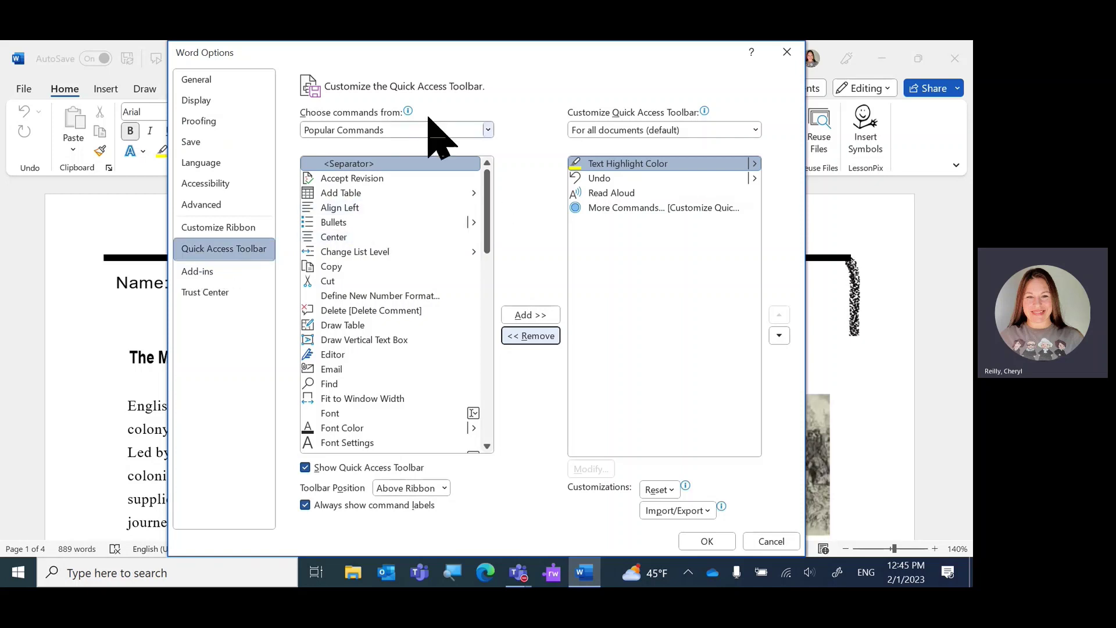
Add the Speak command from All Commands to the Quick Access Toolbar list
click(489, 130)
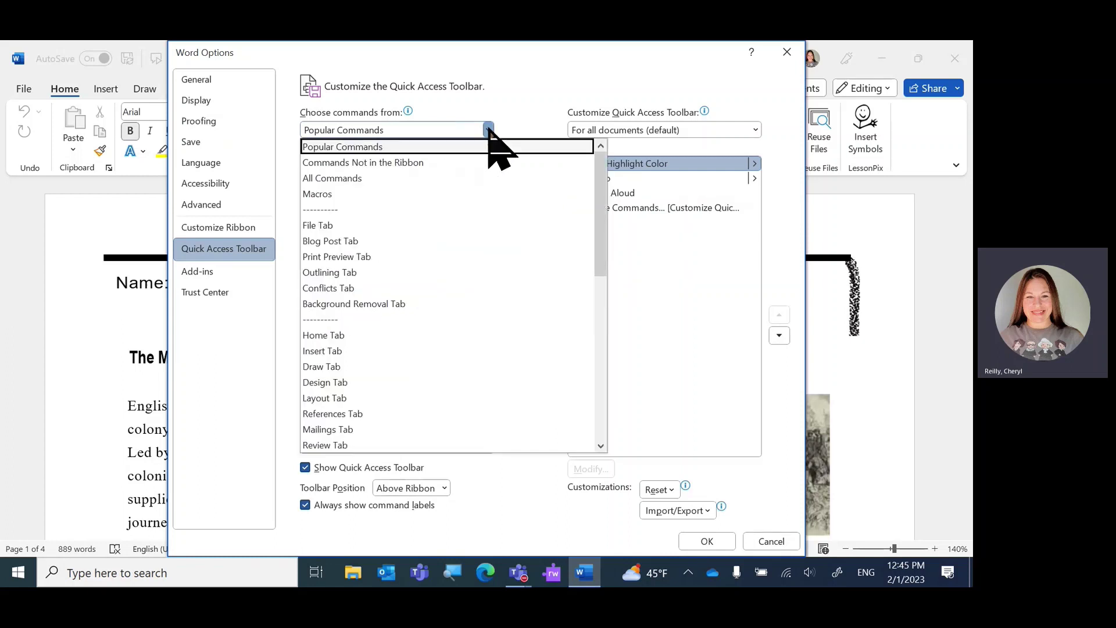
click(354, 178)
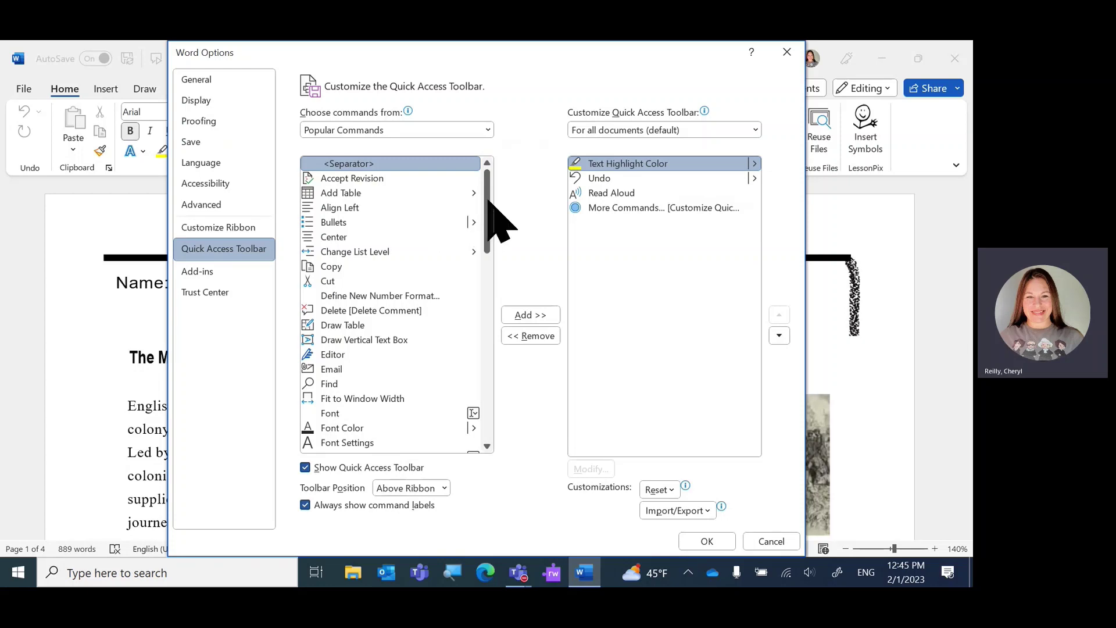
drag(489, 201, 494, 396)
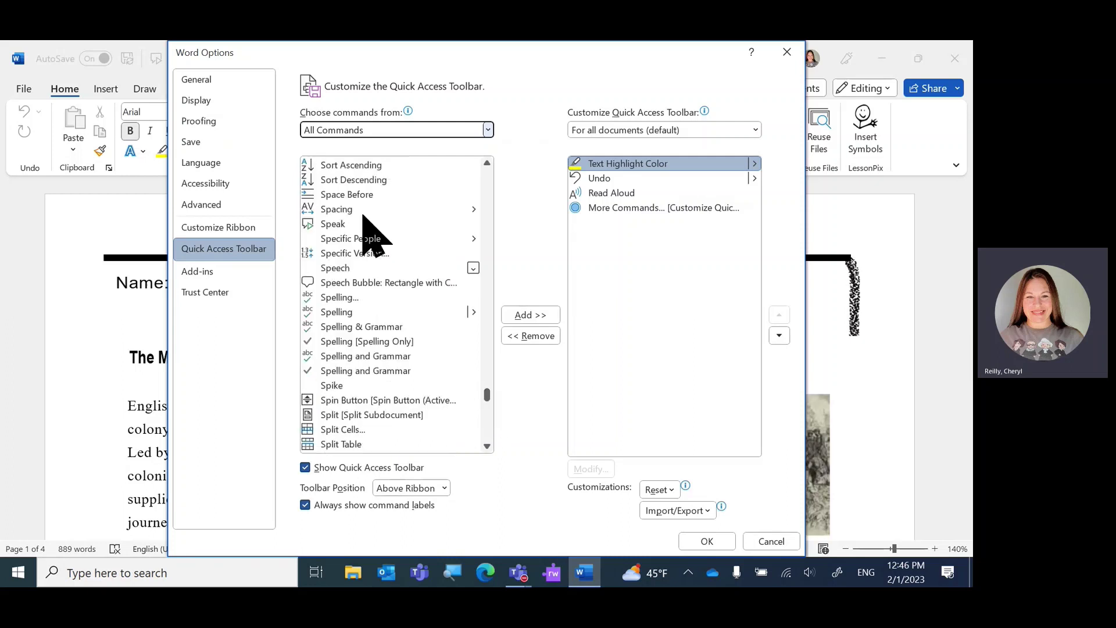
click(334, 225)
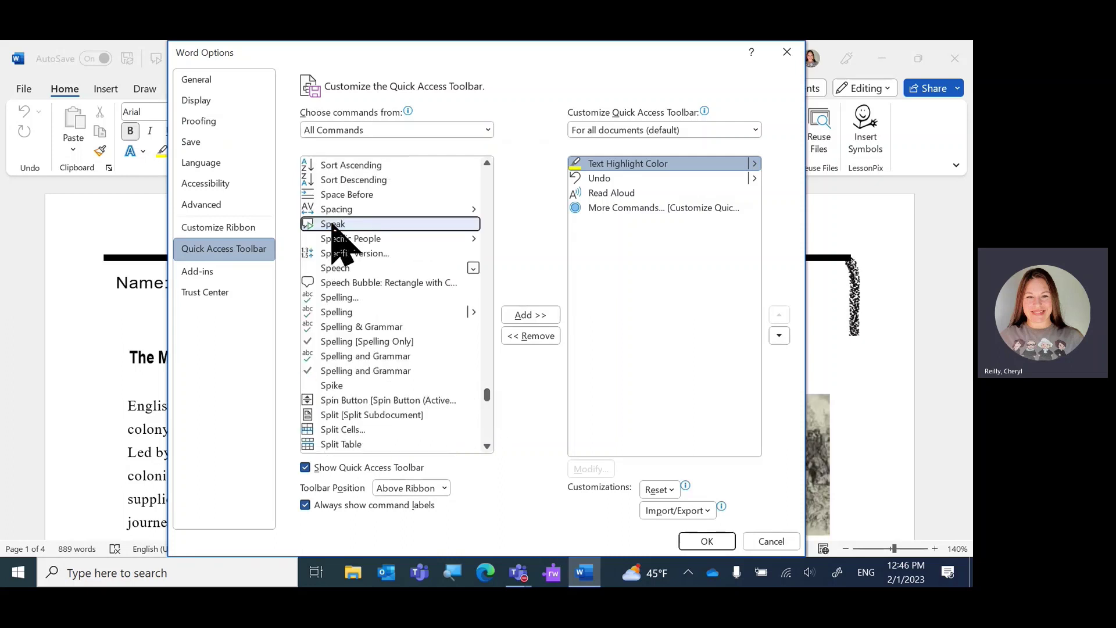
click(530, 315)
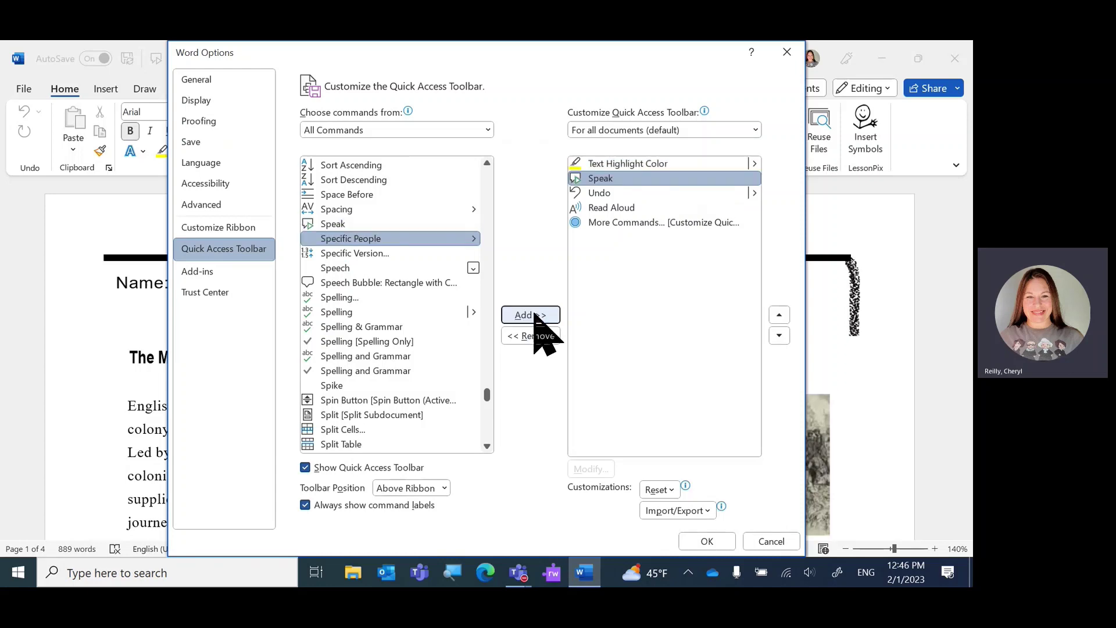
Close Word Options and select the caption under the picture about John White finding Croatoan
click(787, 54)
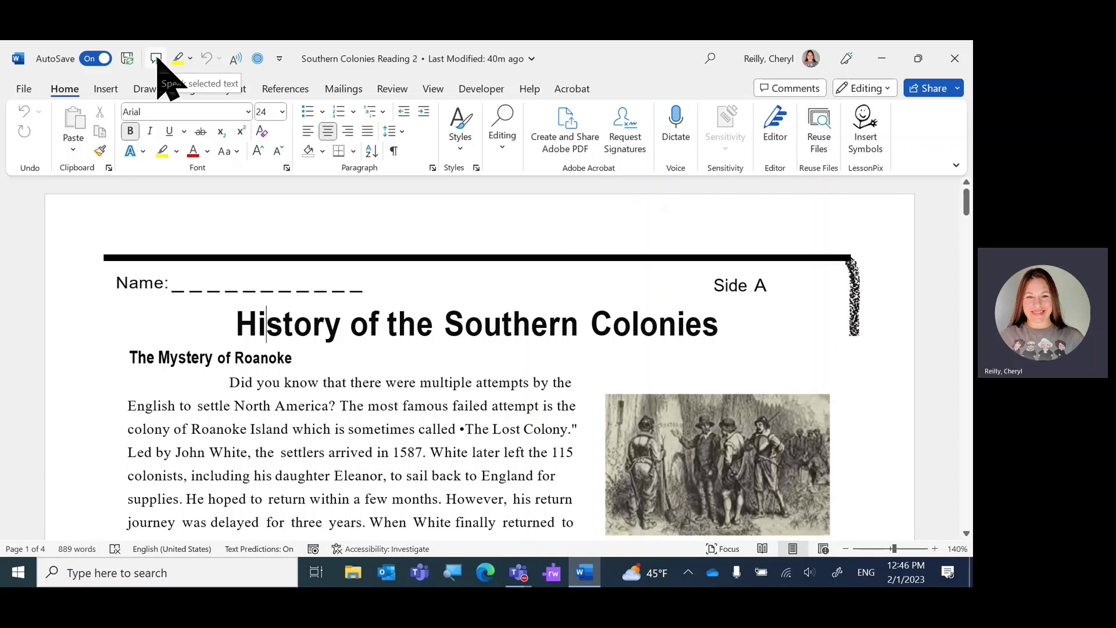
scroll(723, 319, down, 3)
triple_click(740, 369)
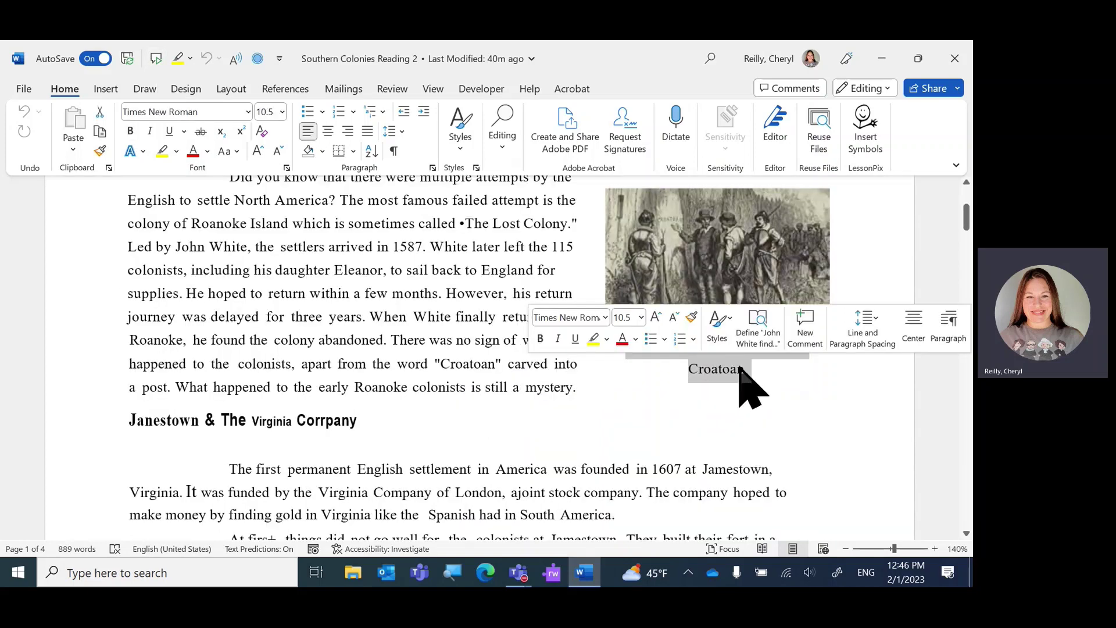